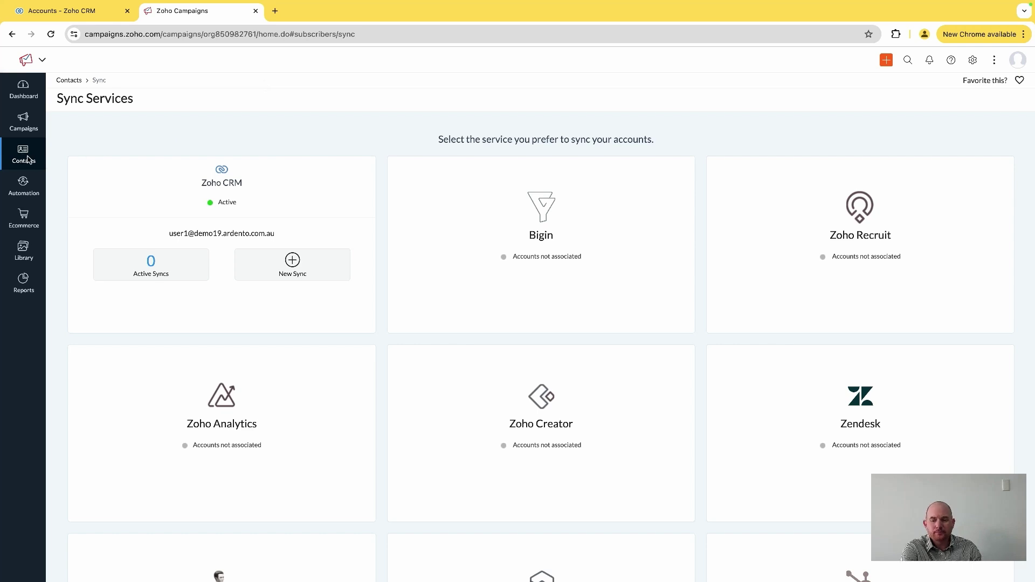
# Browse the All Contacts list, then go to the Sync Services overview.
pyautogui.moveTo(39, 161)
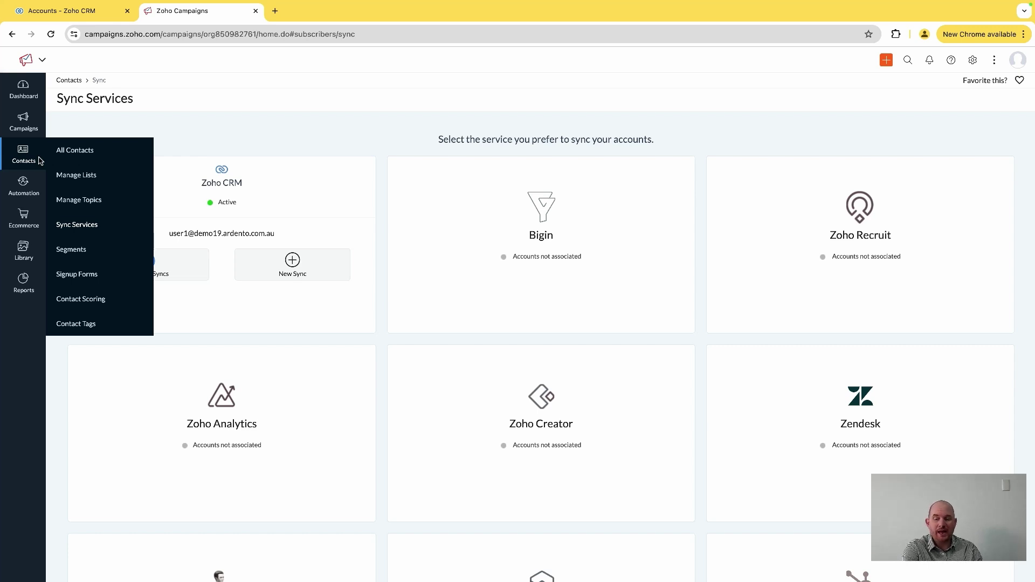
pyautogui.click(74, 151)
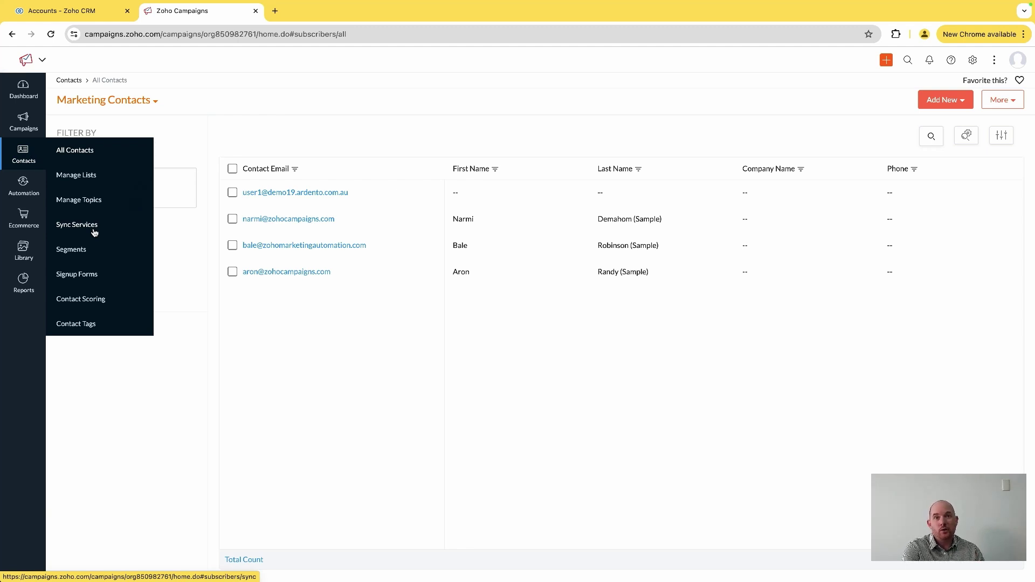
pyautogui.click(93, 232)
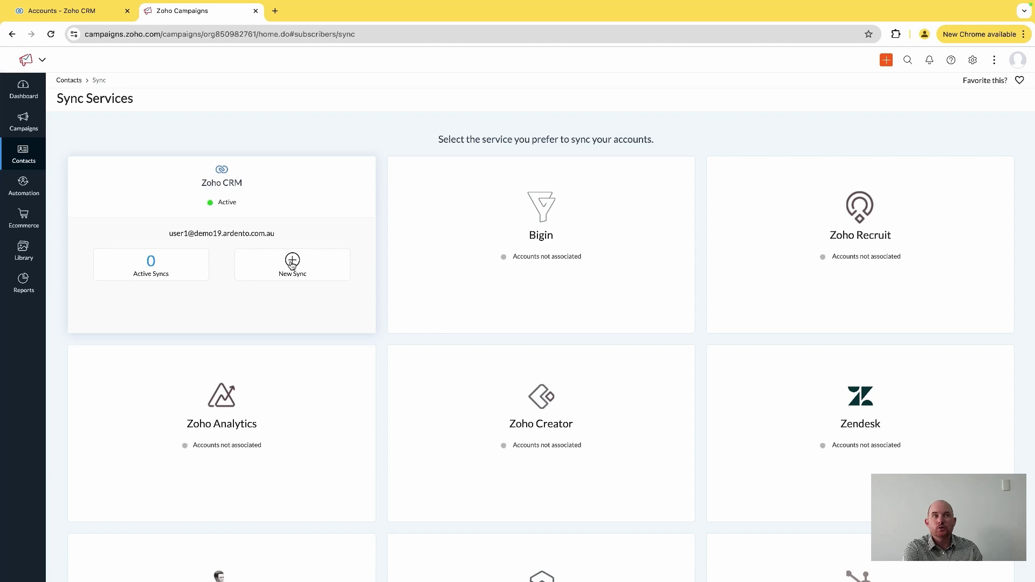
# Start a new Zoho CRM sync and pick Contacts as the module to sync.
pyautogui.click(292, 262)
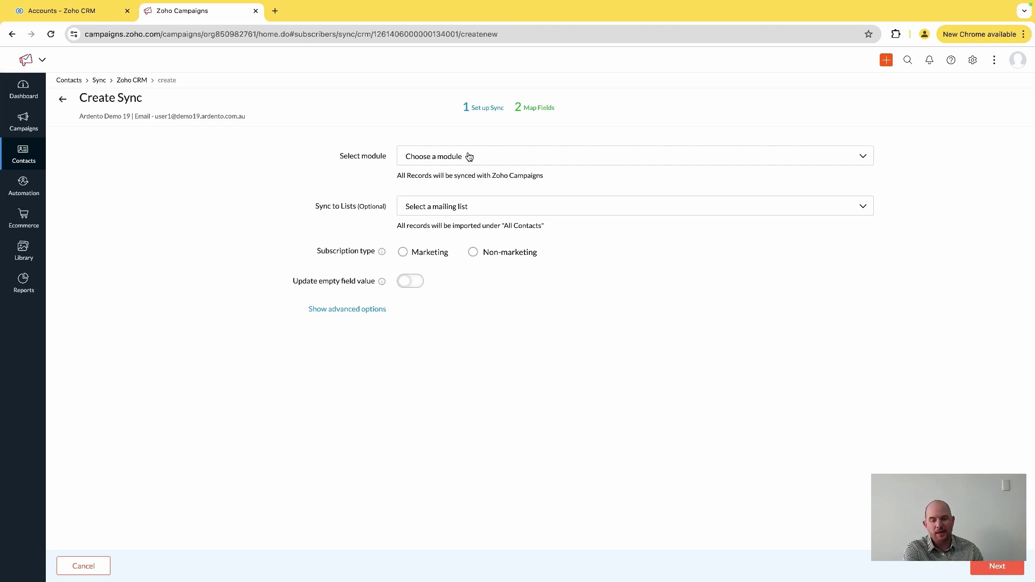
pyautogui.click(469, 156)
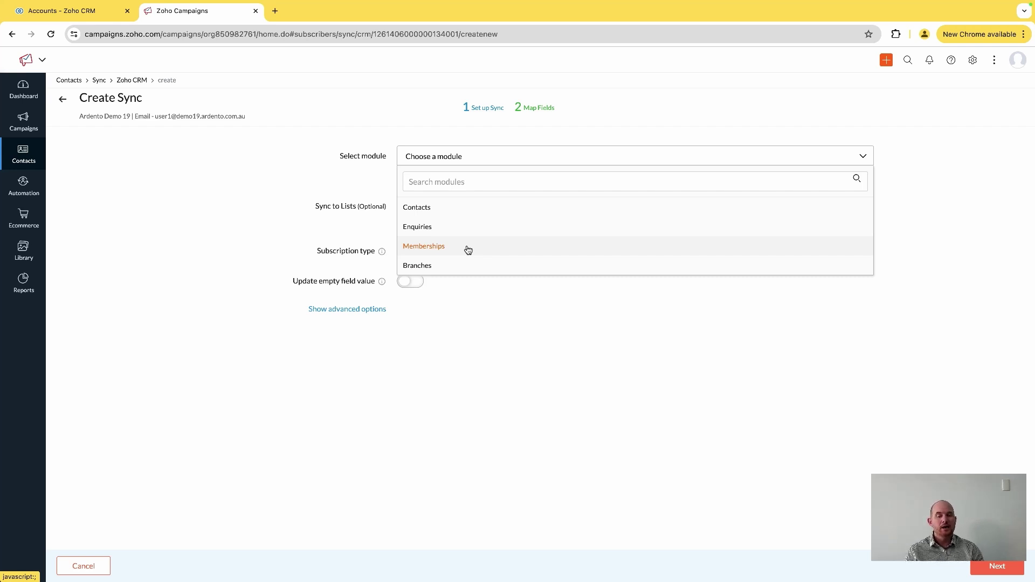
pyautogui.click(446, 208)
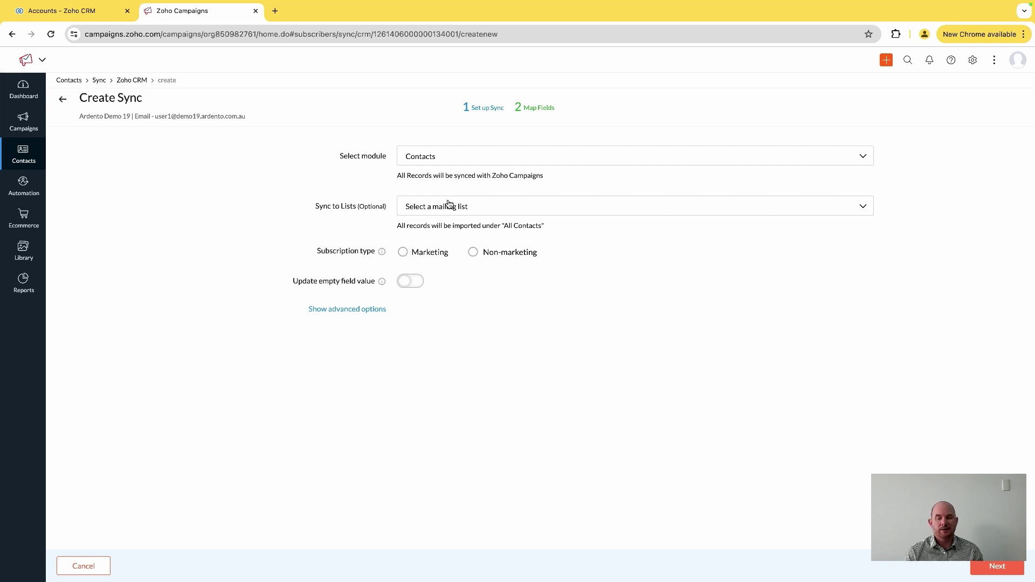
# Choose the Marketing subscription type and reveal the advanced opt-out options, leaving both enabled.
pyautogui.click(403, 253)
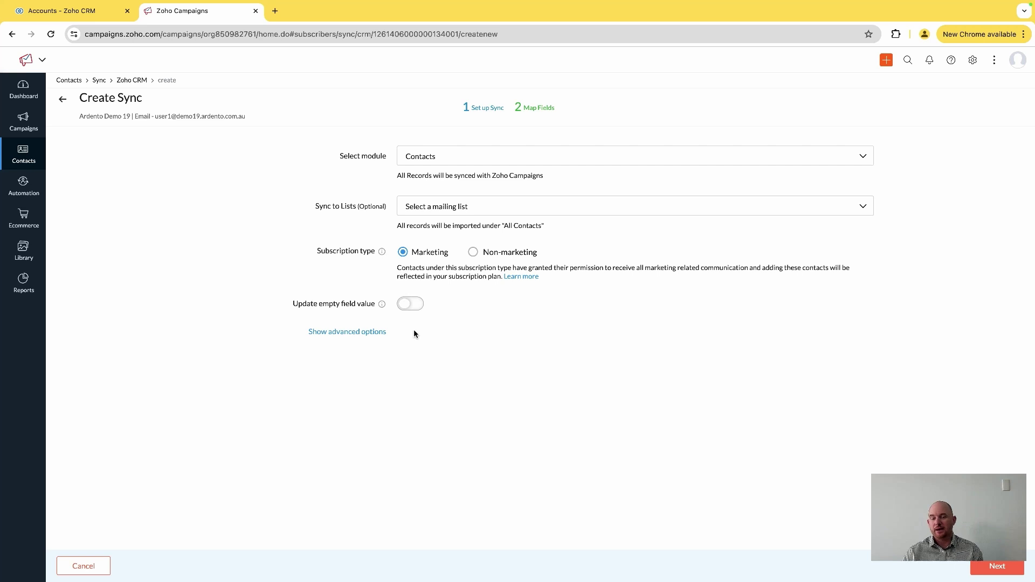
pyautogui.click(372, 335)
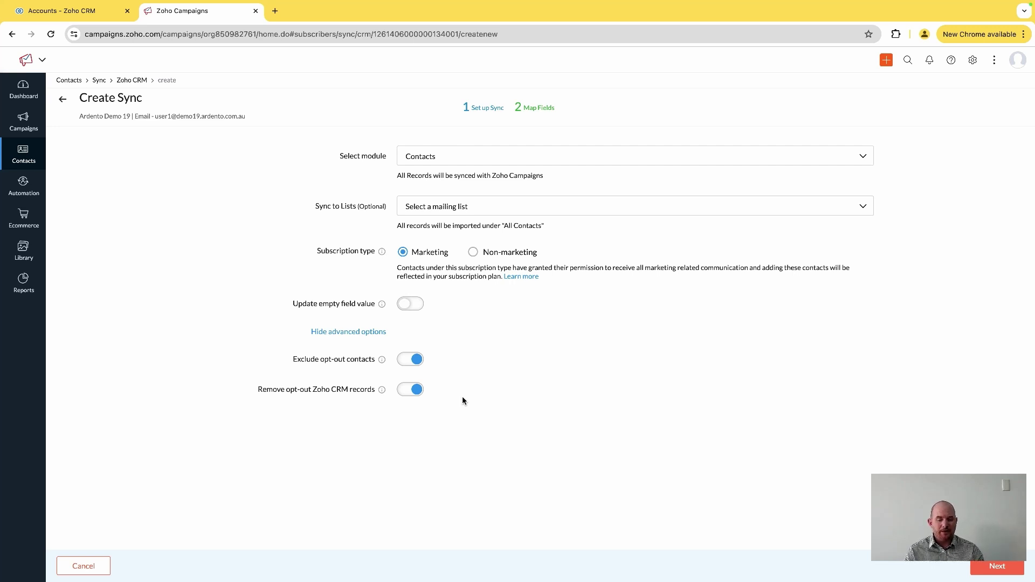
pyautogui.moveTo(970, 523)
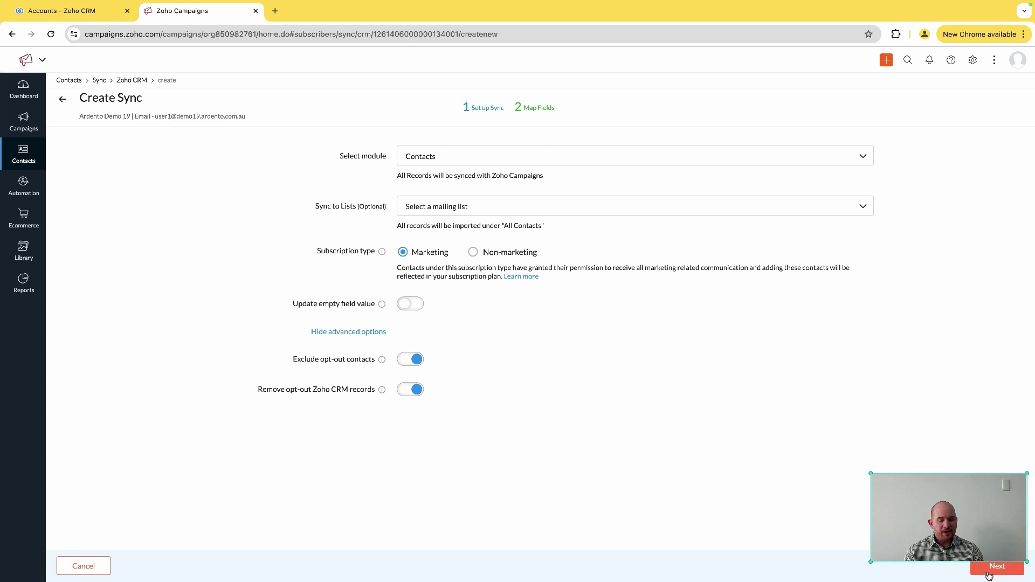
pyautogui.moveTo(971, 518); pyautogui.dragTo(955, 488)
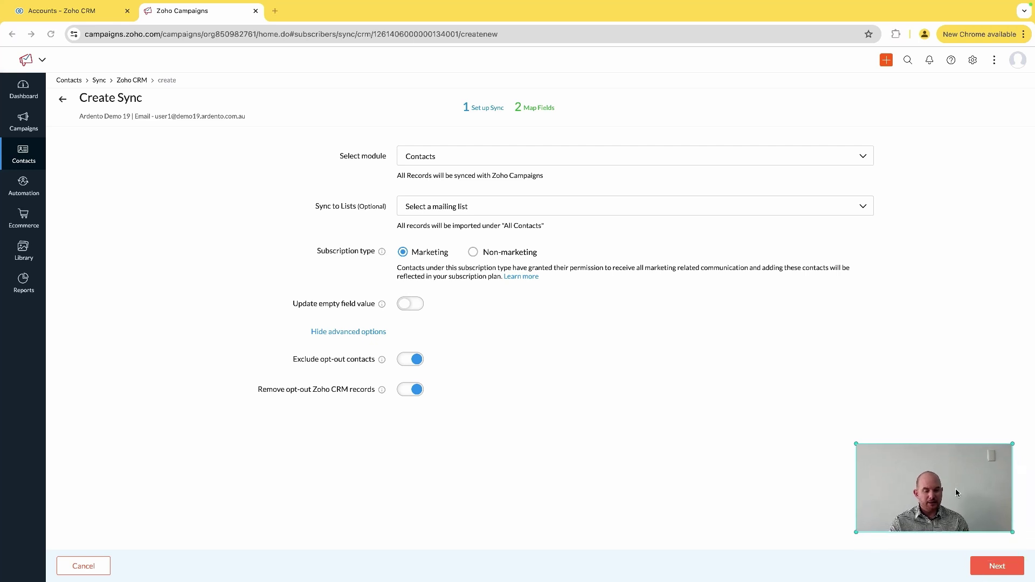
# Move on to Map Fields and look over the Accounts, Deals and Contacts mappings.
pyautogui.click(994, 568)
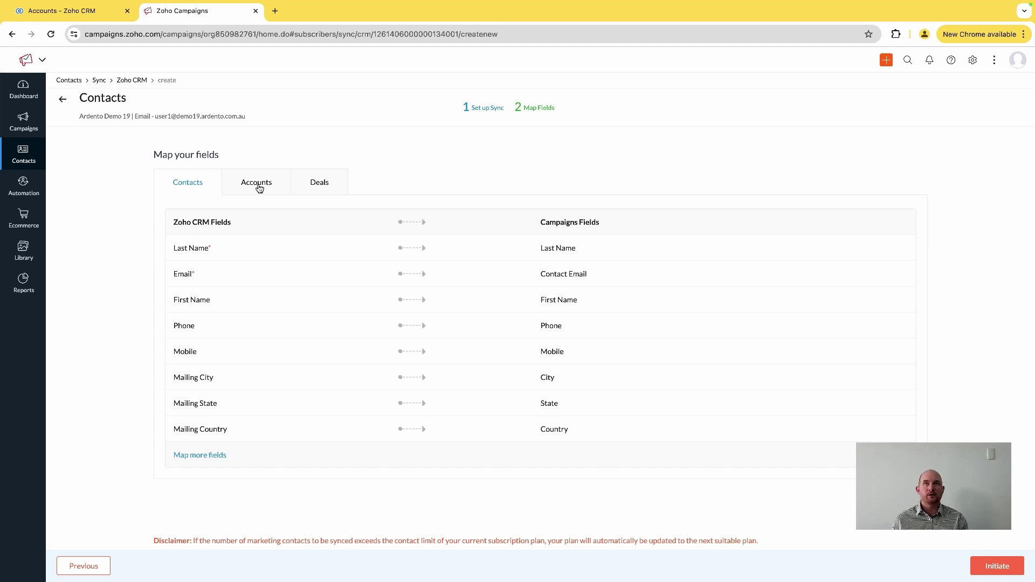
pyautogui.click(259, 186)
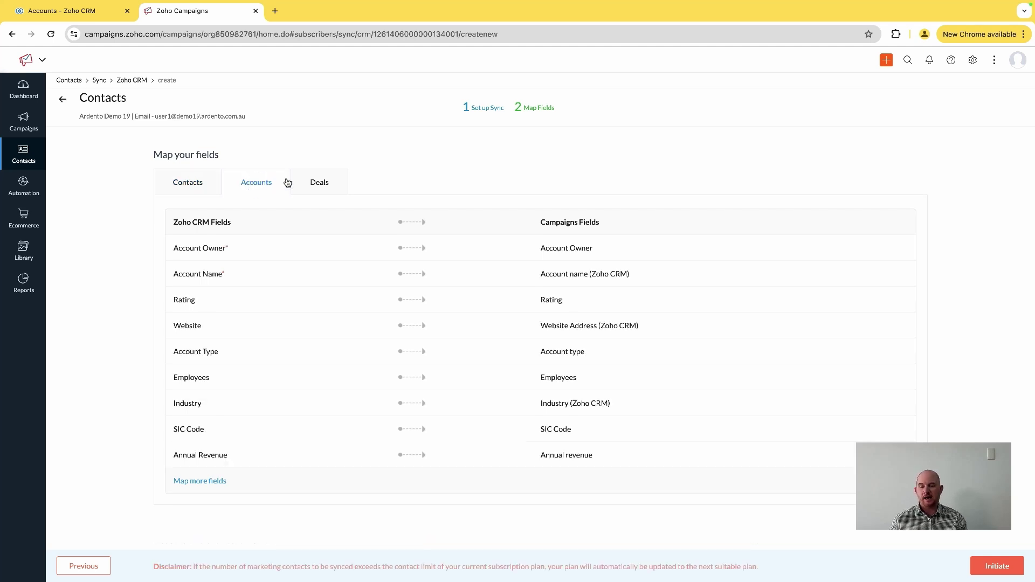
pyautogui.click(321, 186)
pyautogui.click(207, 183)
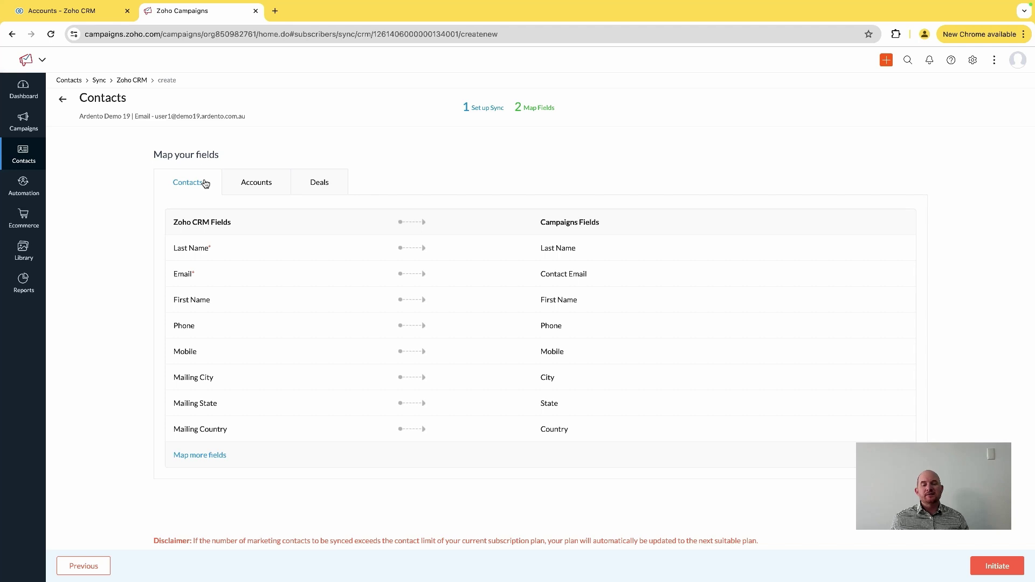
# Recheck the Deals, Accounts and Contacts mappings, then initiate the Contacts sync.
pyautogui.click(332, 180)
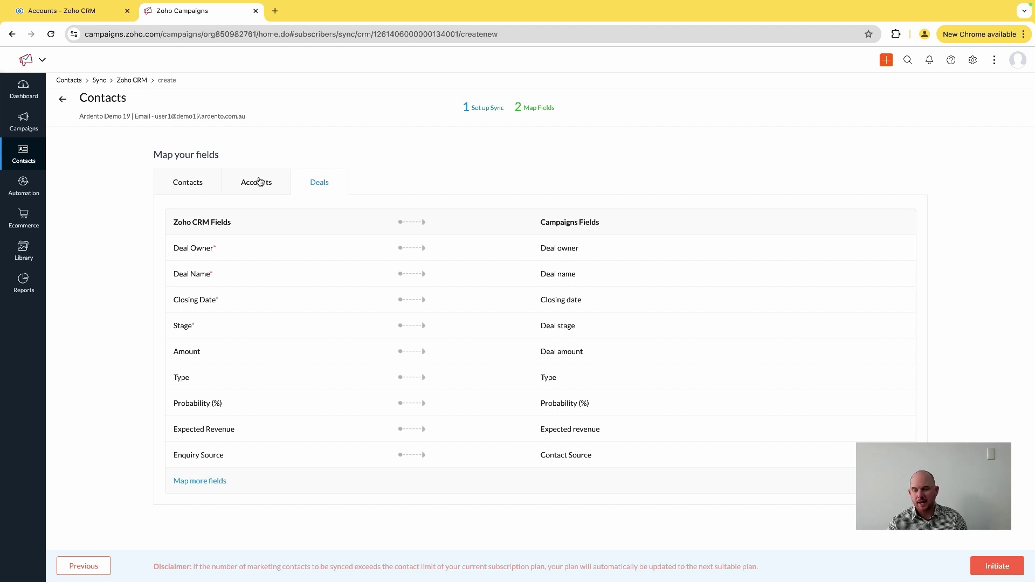
pyautogui.click(259, 181)
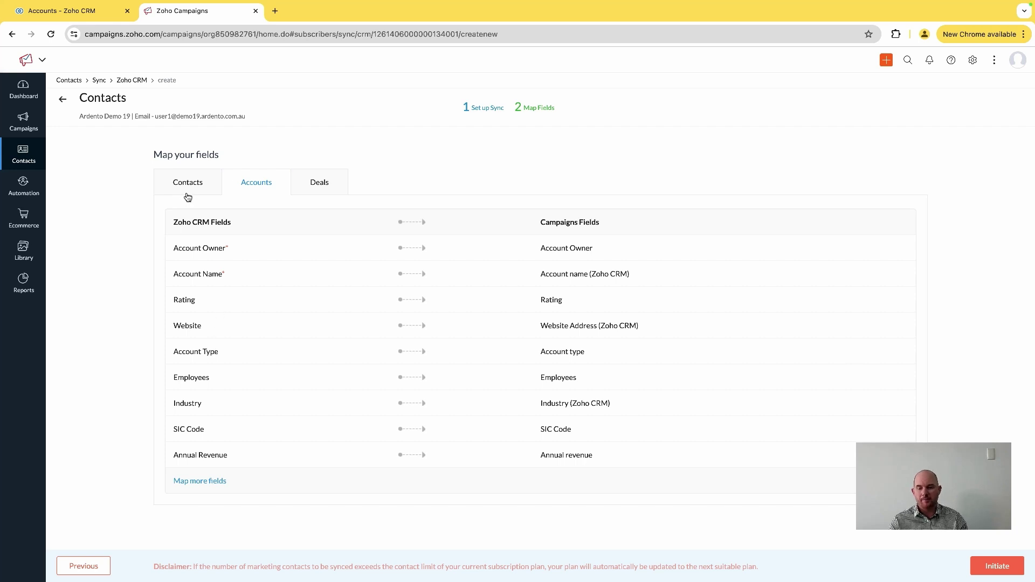
pyautogui.click(184, 192)
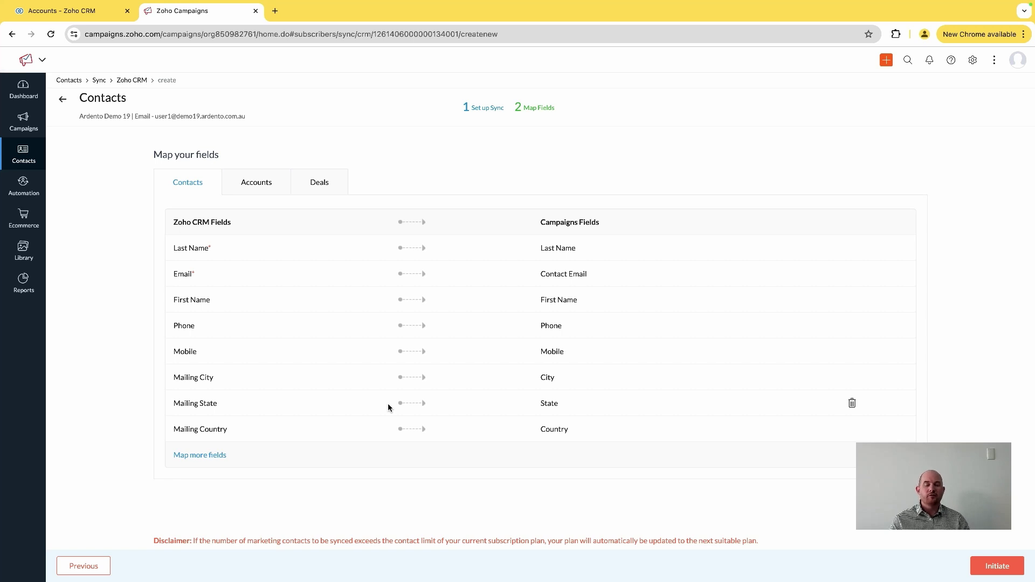
pyautogui.click(1003, 571)
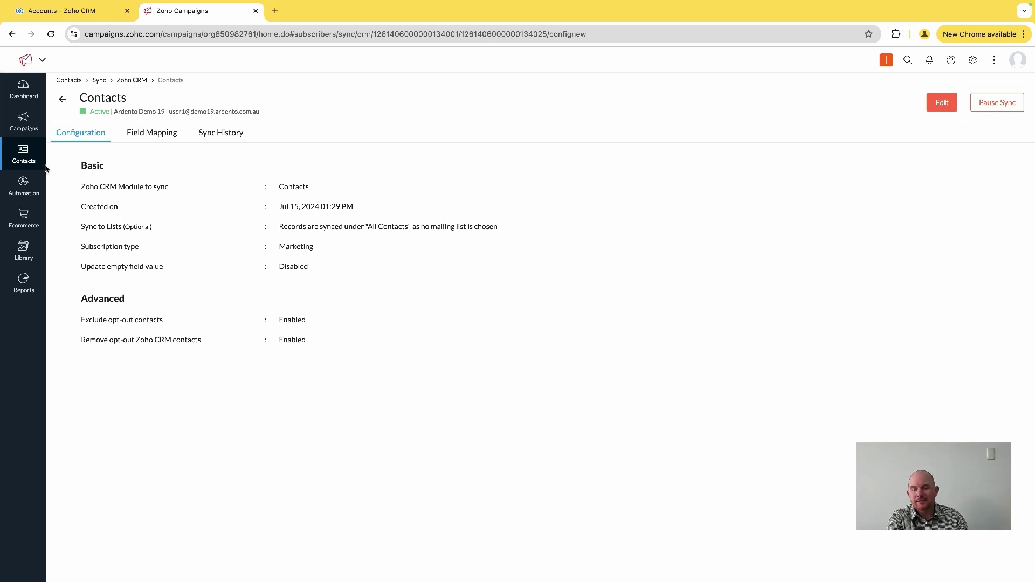
# Reload All Contacts, then return to Sync Services showing 1 active Zoho CRM sync.
pyautogui.moveTo(34, 165)
pyautogui.click(80, 151)
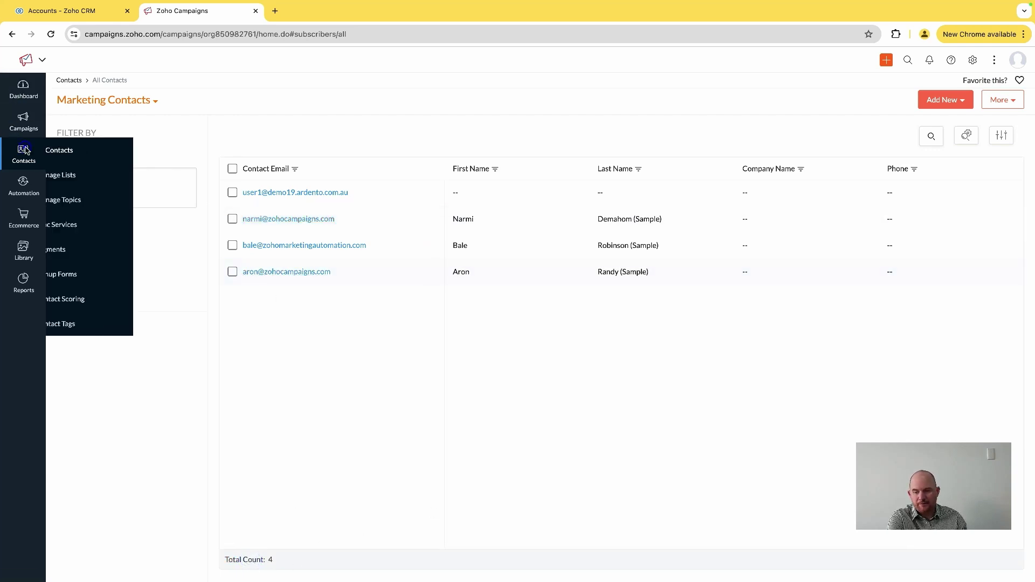
pyautogui.click(91, 152)
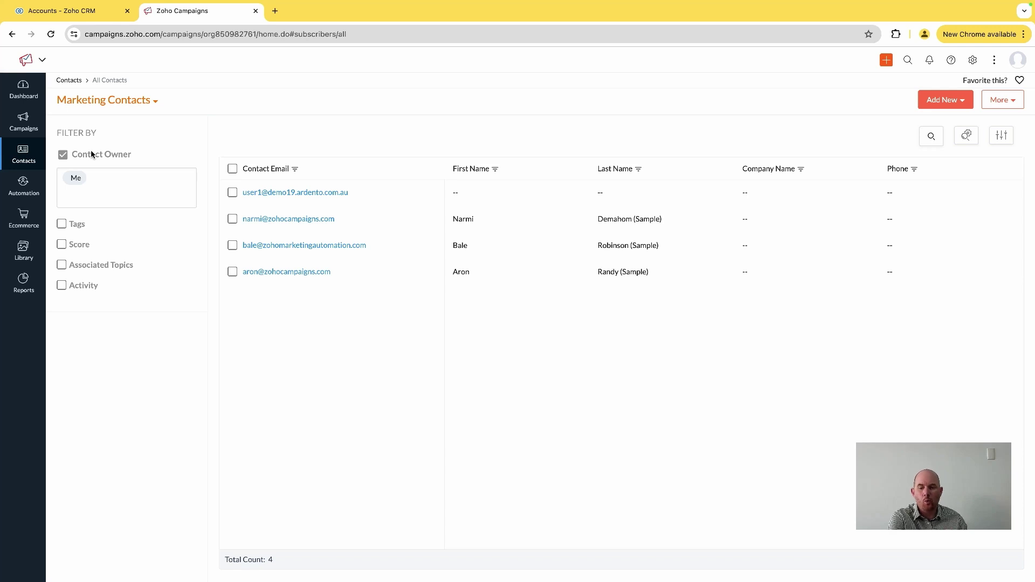
pyautogui.moveTo(24, 158)
pyautogui.click(73, 150)
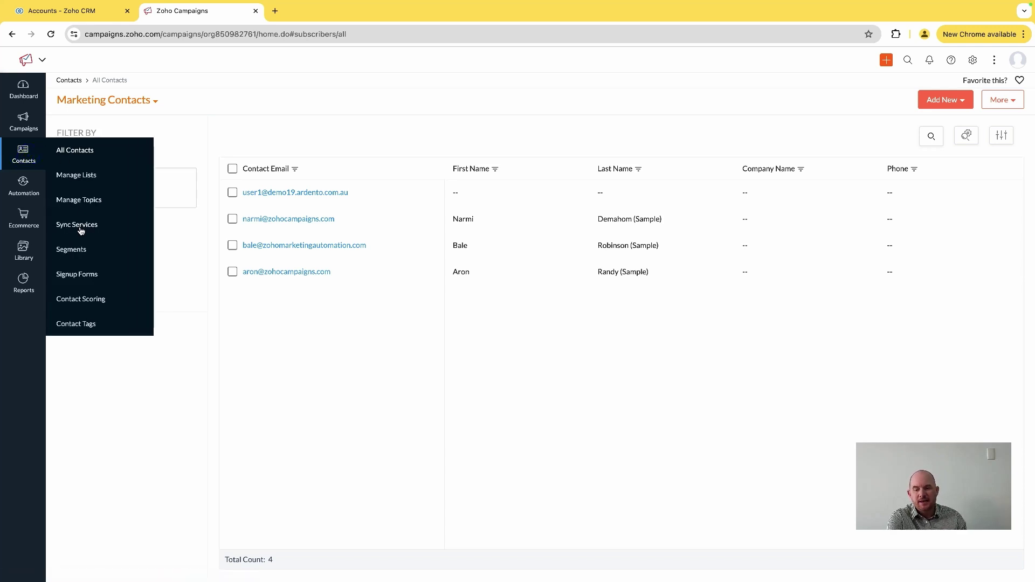
pyautogui.click(80, 225)
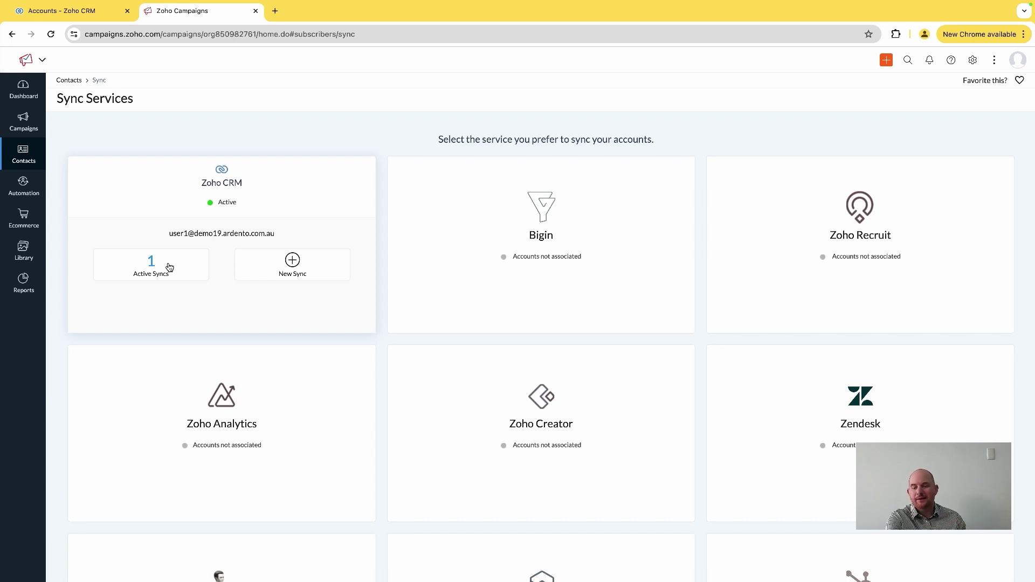
pyautogui.click(288, 272)
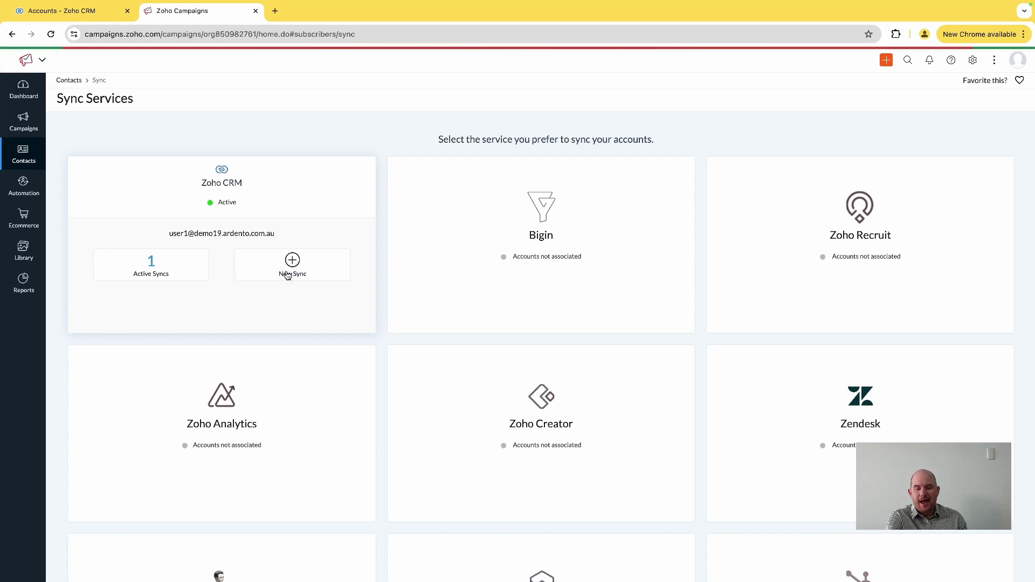
pyautogui.click(464, 156)
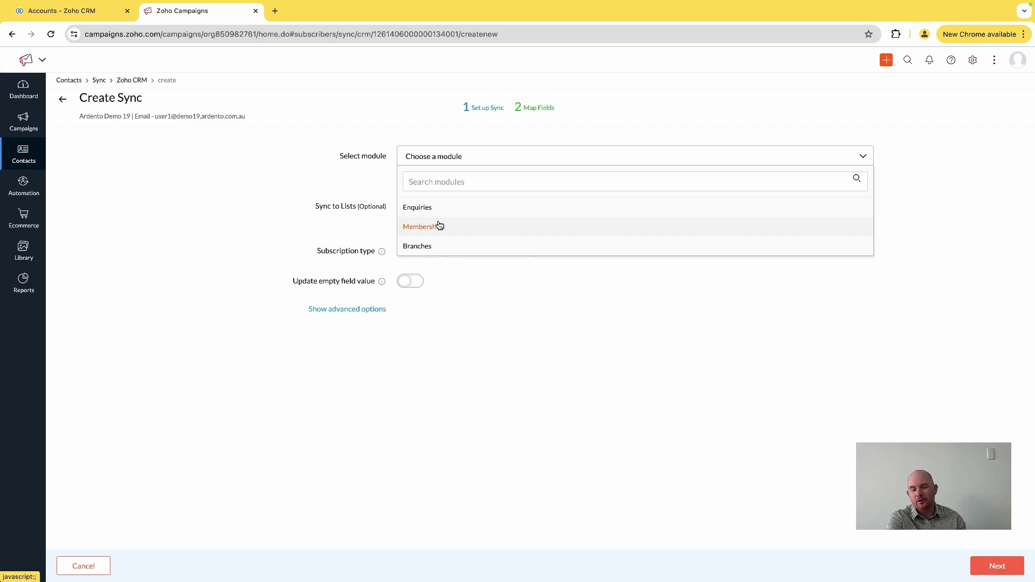
pyautogui.click(62, 99)
pyautogui.click(97, 141)
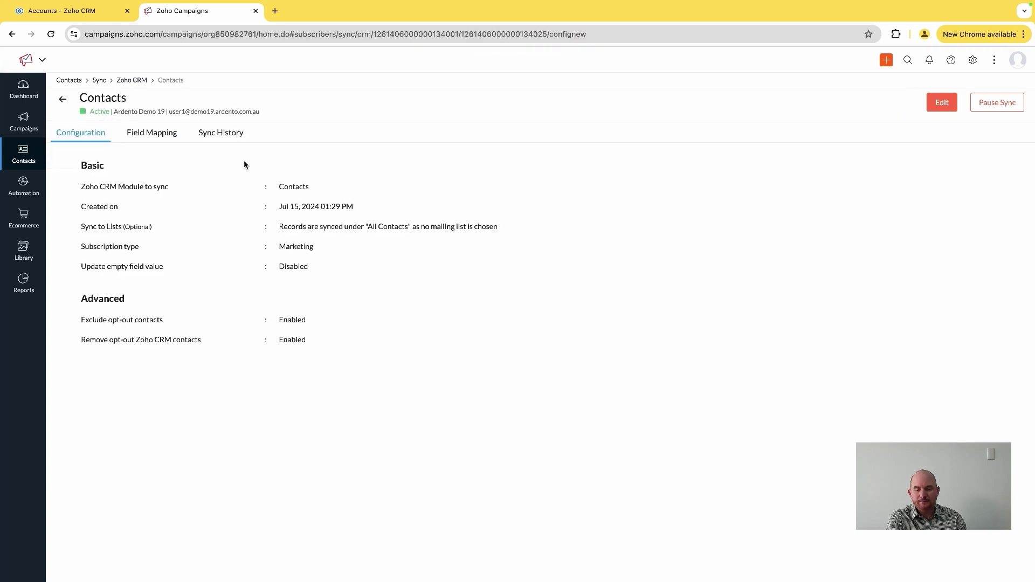
pyautogui.click(234, 132)
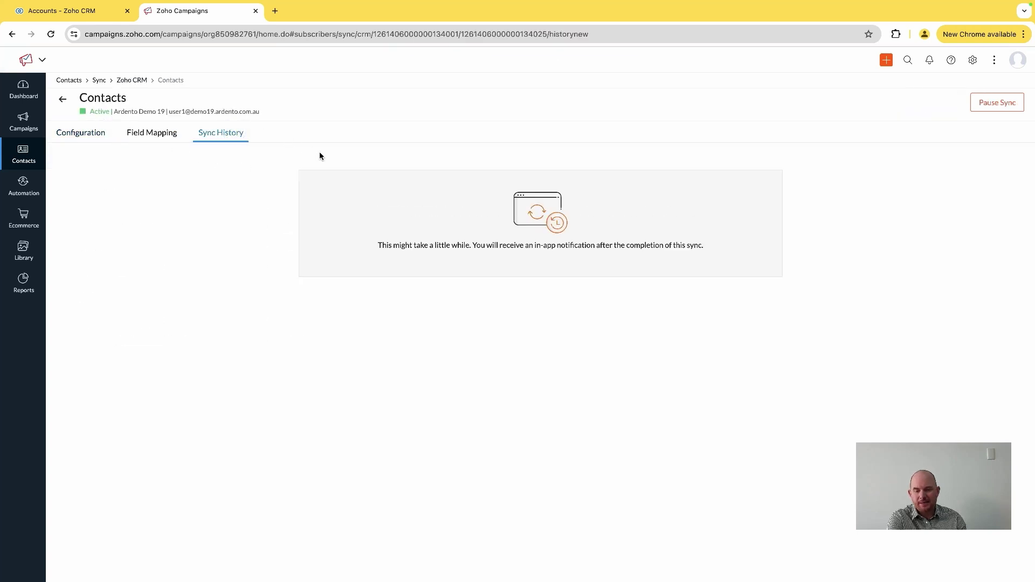
pyautogui.click(90, 141)
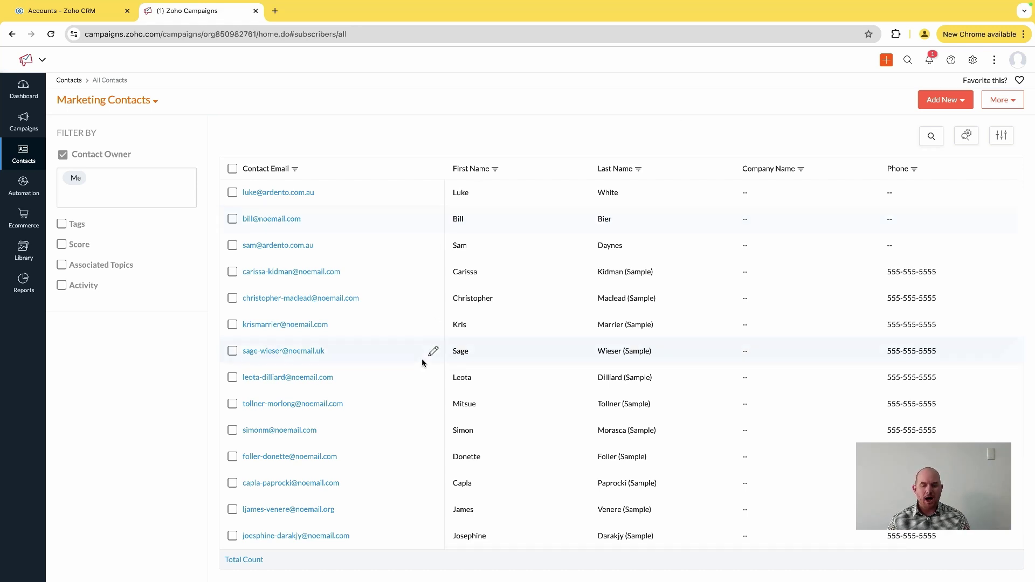
pyautogui.scroll(-4, 424, 363)
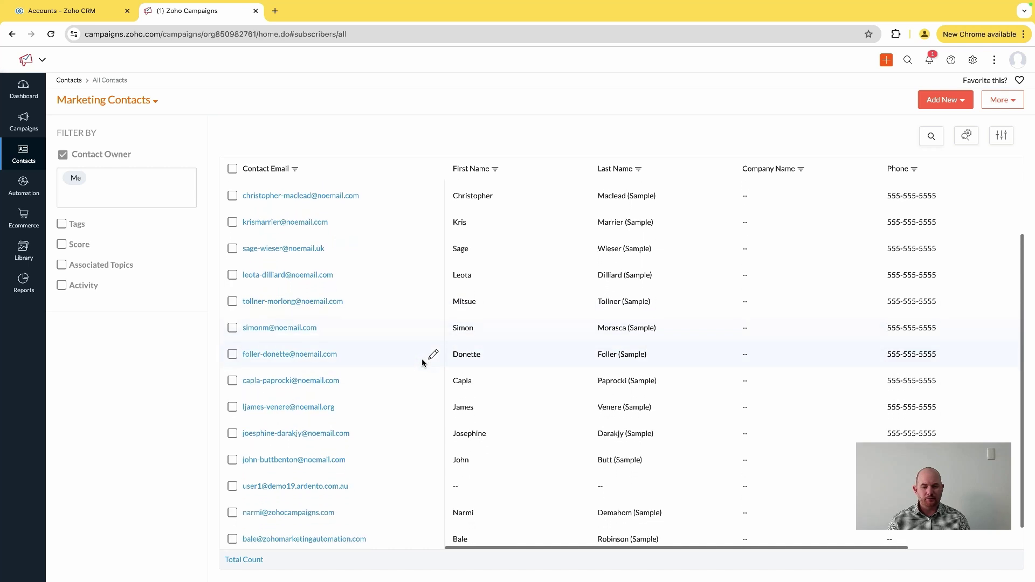
pyautogui.scroll(-1, 432, 305)
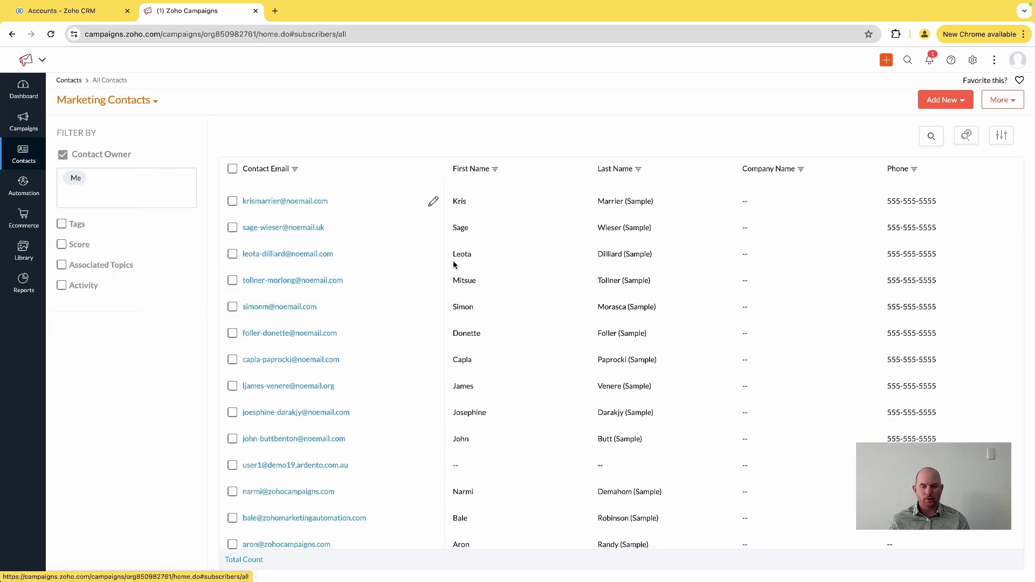
pyautogui.hscroll(3, 474, 279)
pyautogui.scroll(1, 502, 267)
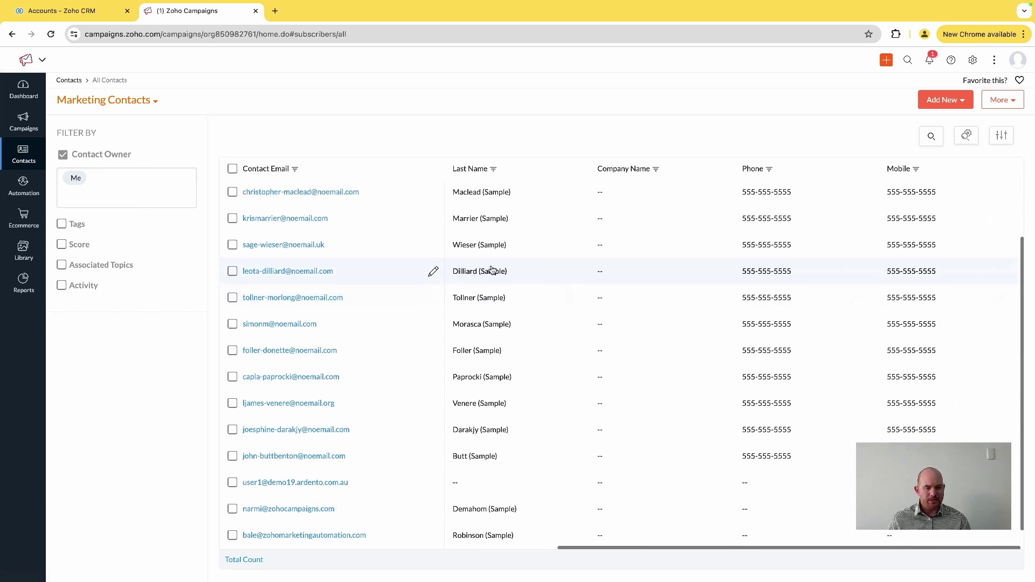
# Add an Account type column to the Marketing Contacts table and scroll right to view it.
pyautogui.click(1001, 138)
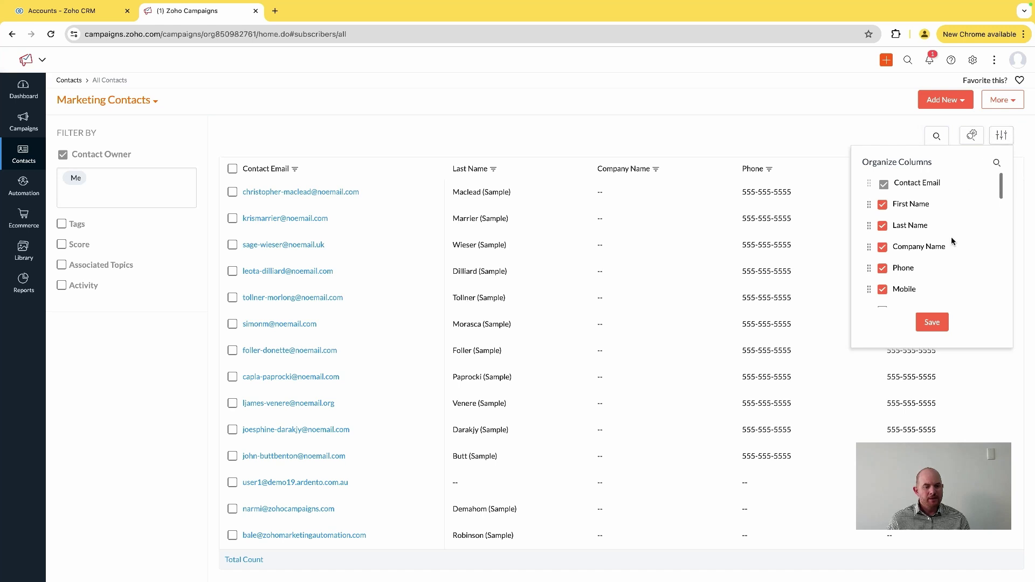
pyautogui.scroll(-4, 951, 241)
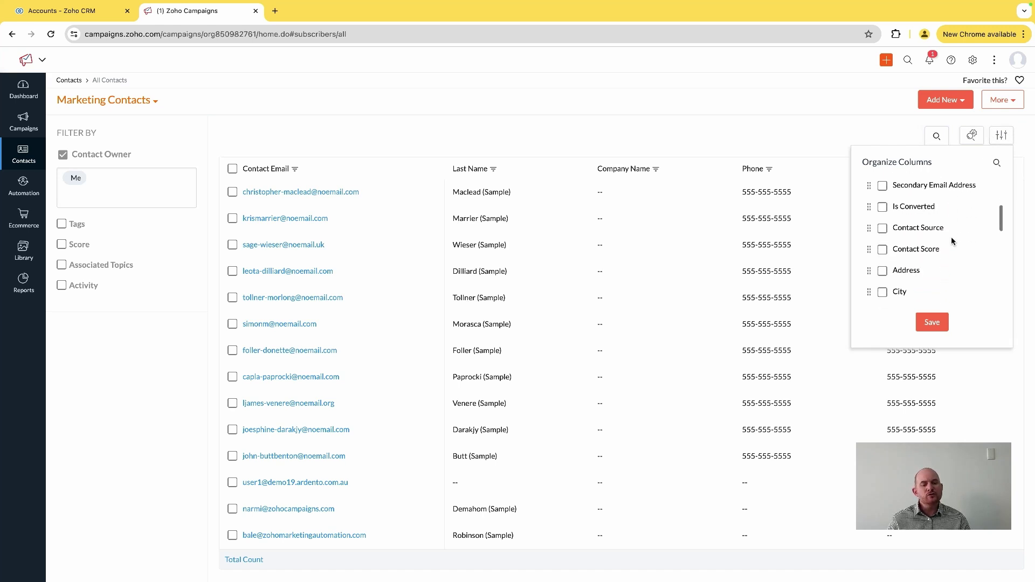
pyautogui.scroll(-4, 951, 240)
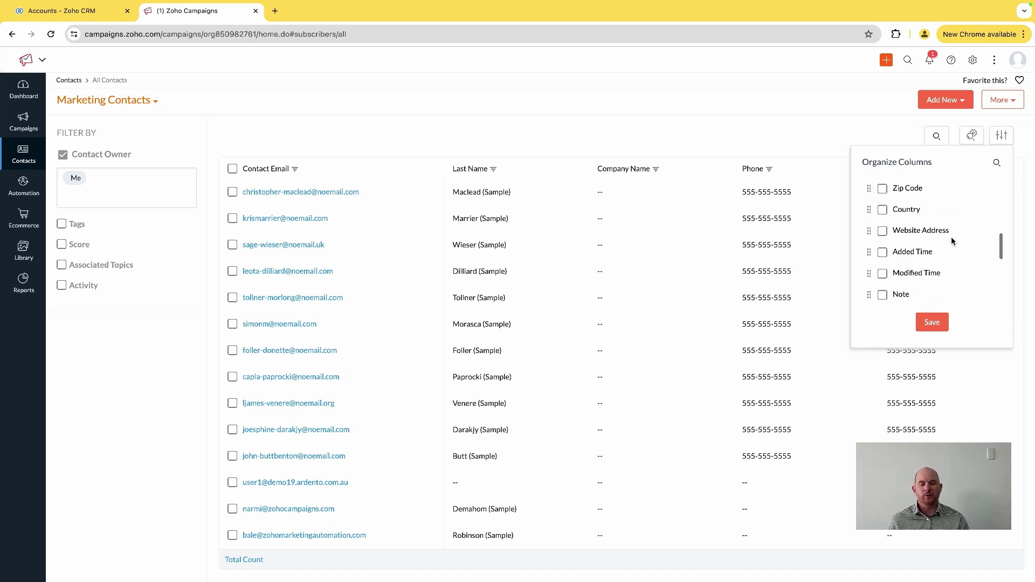
pyautogui.scroll(-4, 951, 240)
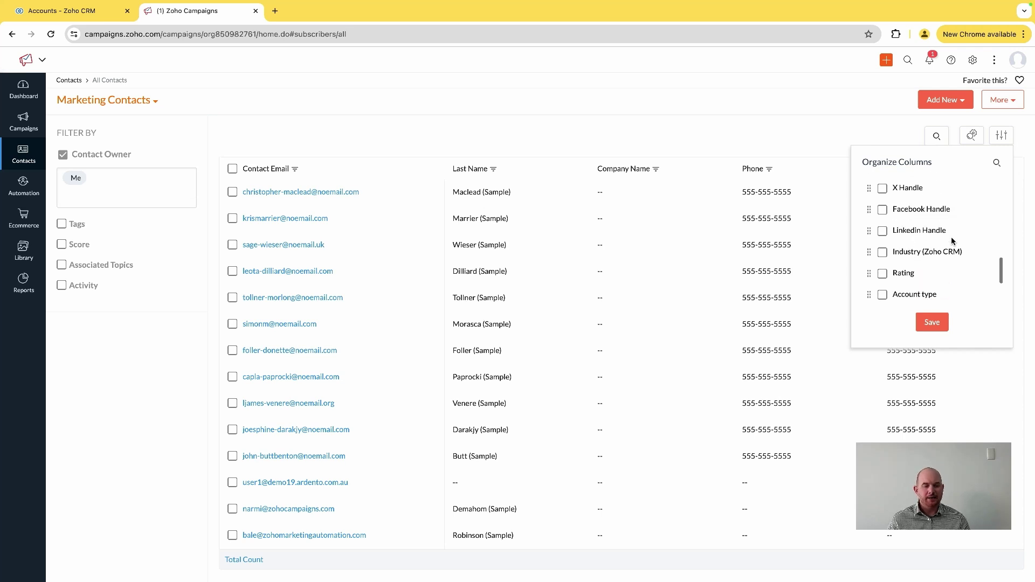
pyautogui.scroll(-1, 951, 237)
pyautogui.click(882, 269)
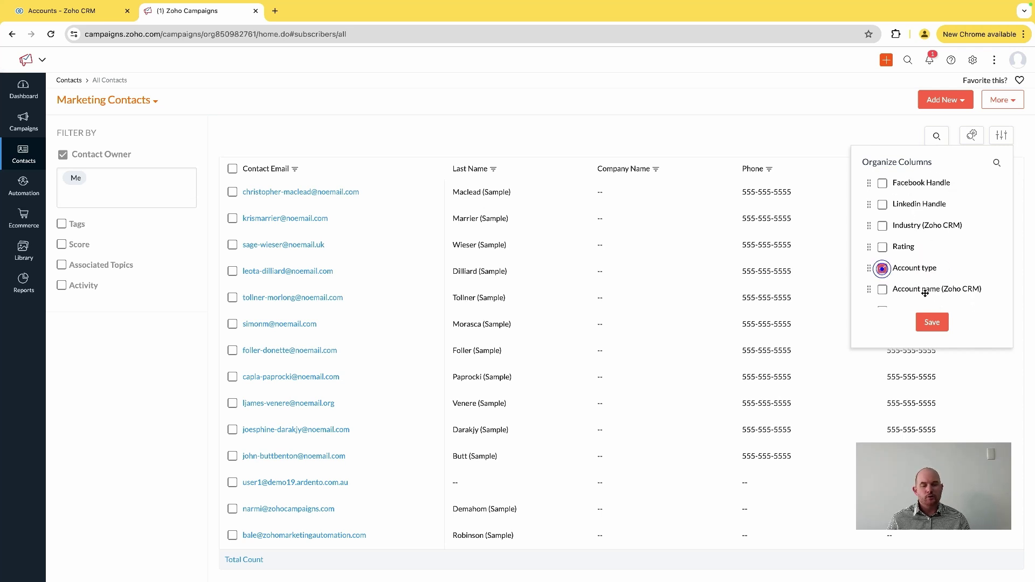
pyautogui.click(928, 322)
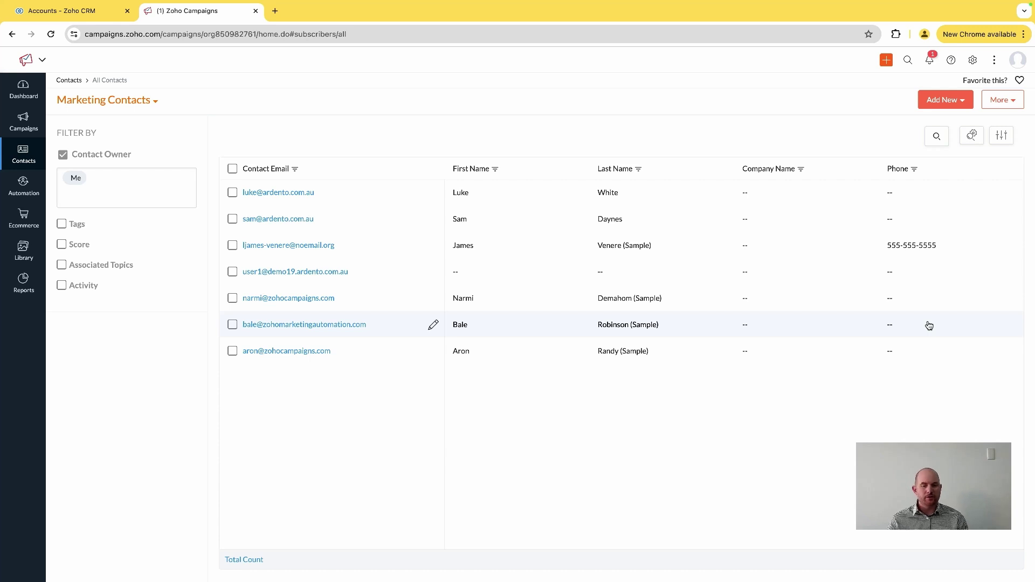
pyautogui.hscroll(5, 923, 270)
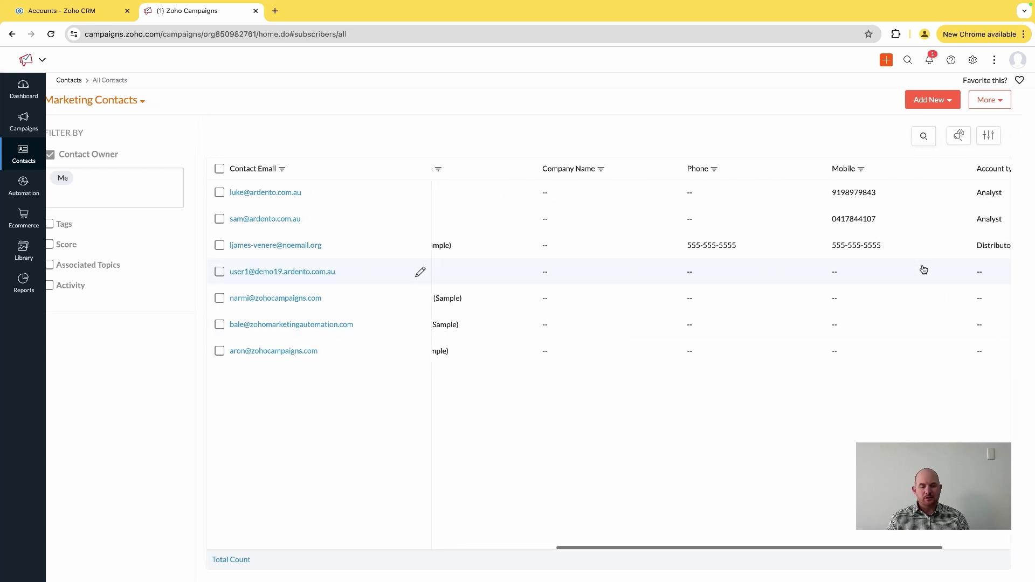
pyautogui.hscroll(2, 911, 265)
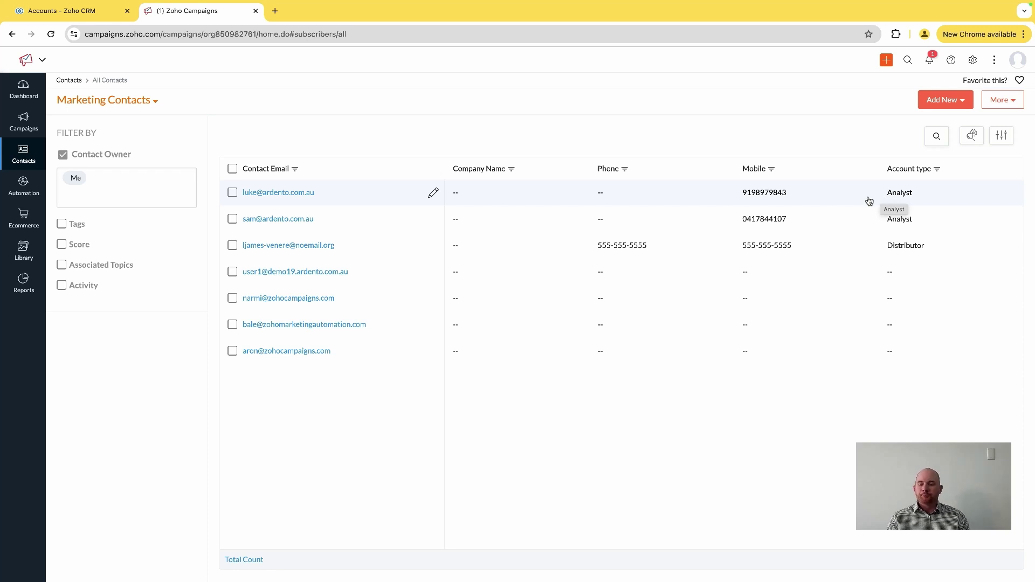
# Create a new regular segment and name it 'Account Type - Analyst'.
pyautogui.moveTo(26, 153)
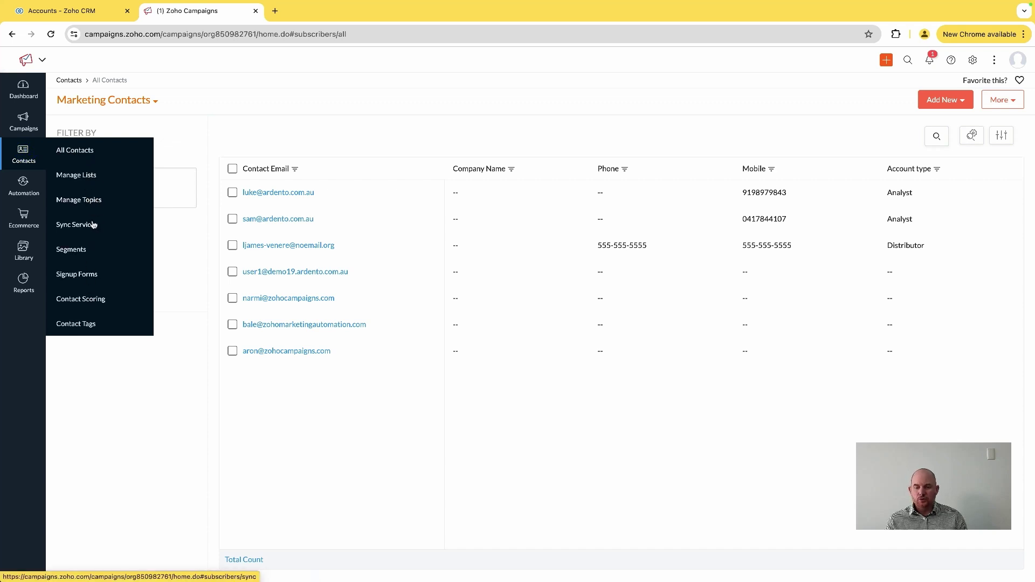
pyautogui.click(72, 248)
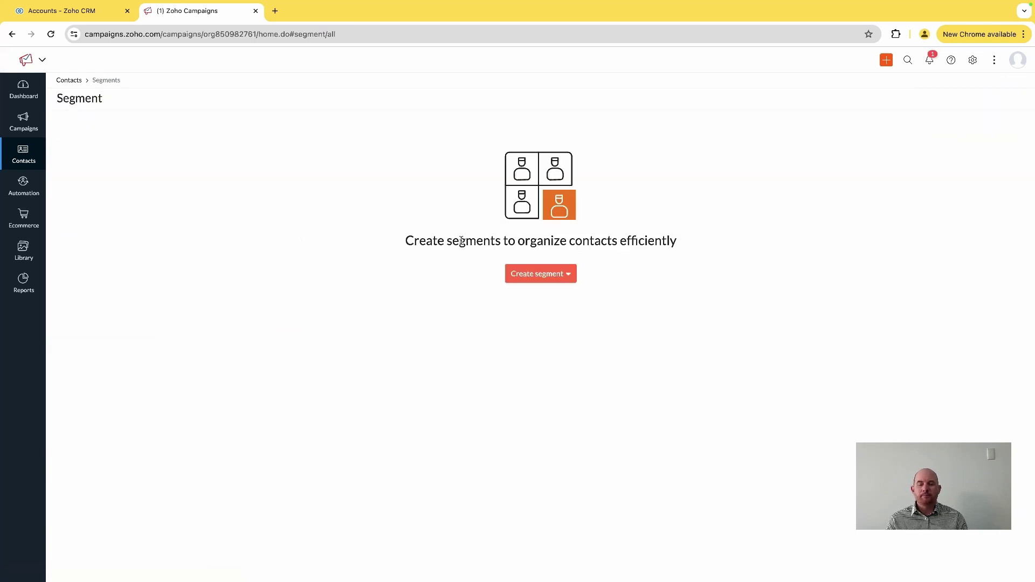
pyautogui.click(540, 272)
pyautogui.click(552, 295)
pyautogui.click(220, 155)
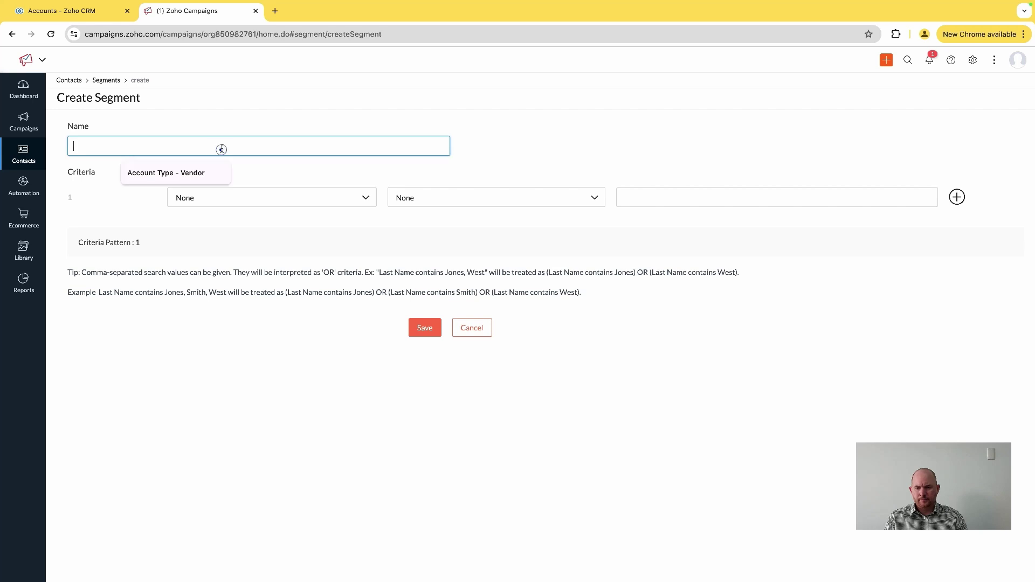
pyautogui.write('Ac')
pyautogui.click(196, 171)
pyautogui.press('BackSpace')
pyautogui.press('BackSpace')
pyautogui.press('BackSpace')
pyautogui.press('BackSpace')
pyautogui.press('BackSpace')
pyautogui.press('BackSpace')
pyautogui.write('An')
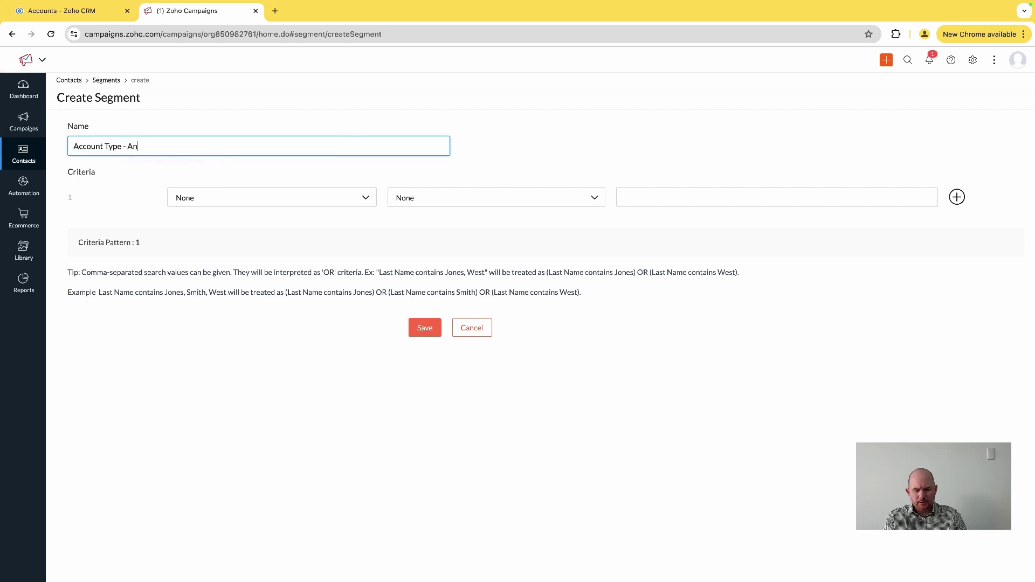
pyautogui.write('alyst')
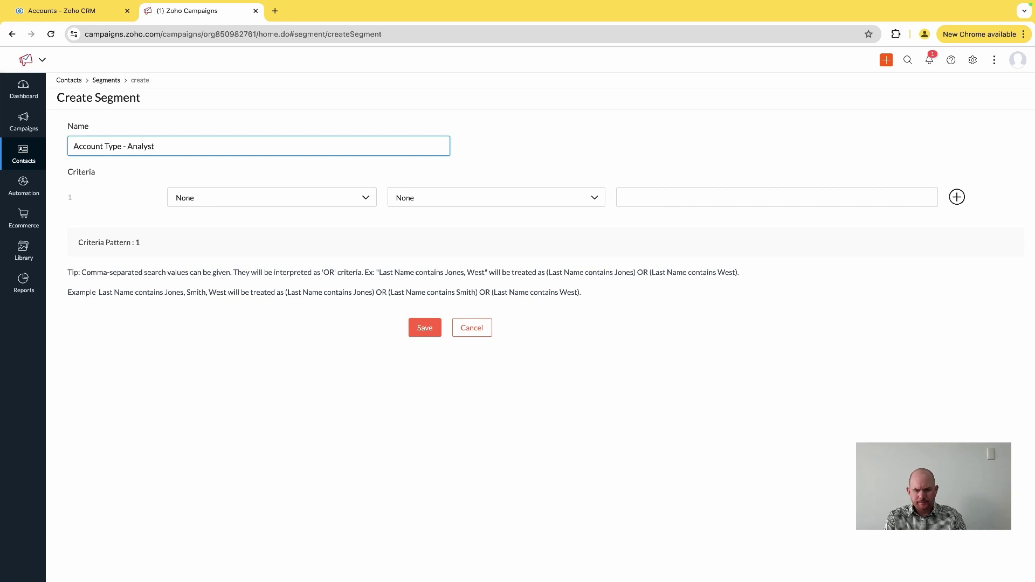
pyautogui.press('BackSpace')
pyautogui.press('BackSpace')
pyautogui.press('BackSpace')
pyautogui.press('BackSpace')
pyautogui.press('BackSpace')
pyautogui.press('BackSpace')
pyautogui.press('BackSpace')
pyautogui.press('super+z')
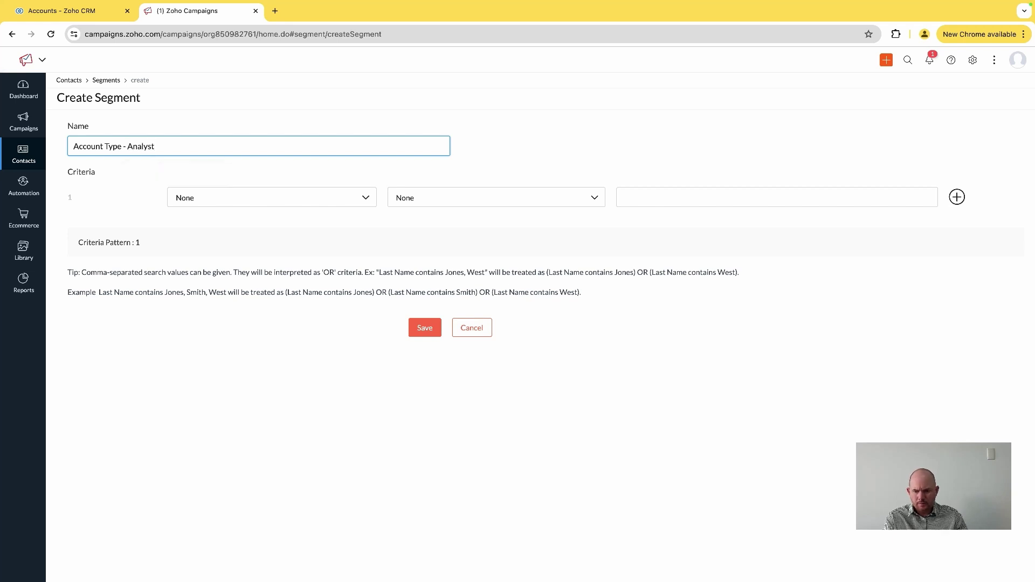
# Set the criterion Account type is 'Analyst' and save the segment.
pyautogui.click(289, 198)
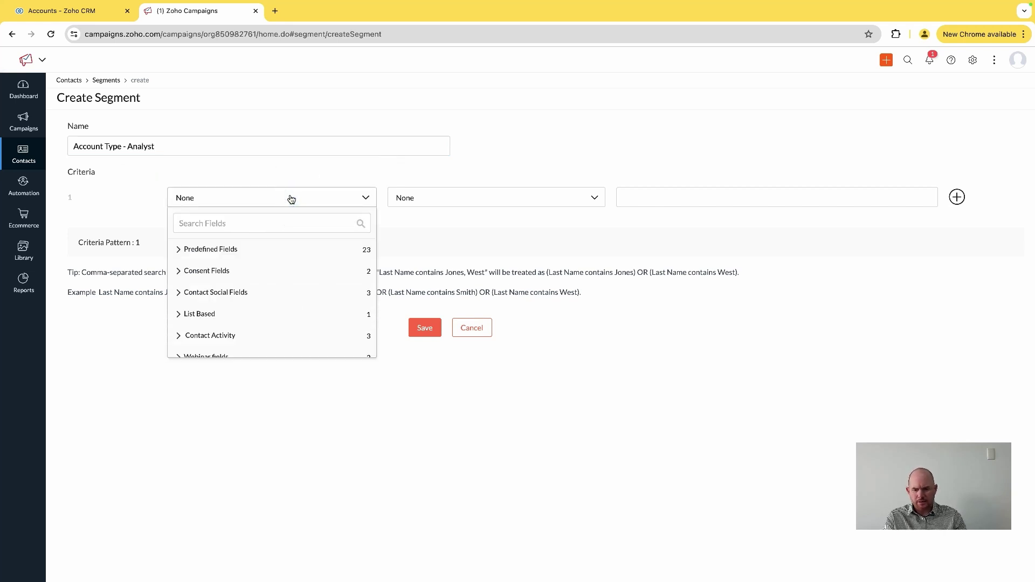
pyautogui.click(239, 230)
pyautogui.write('accoun')
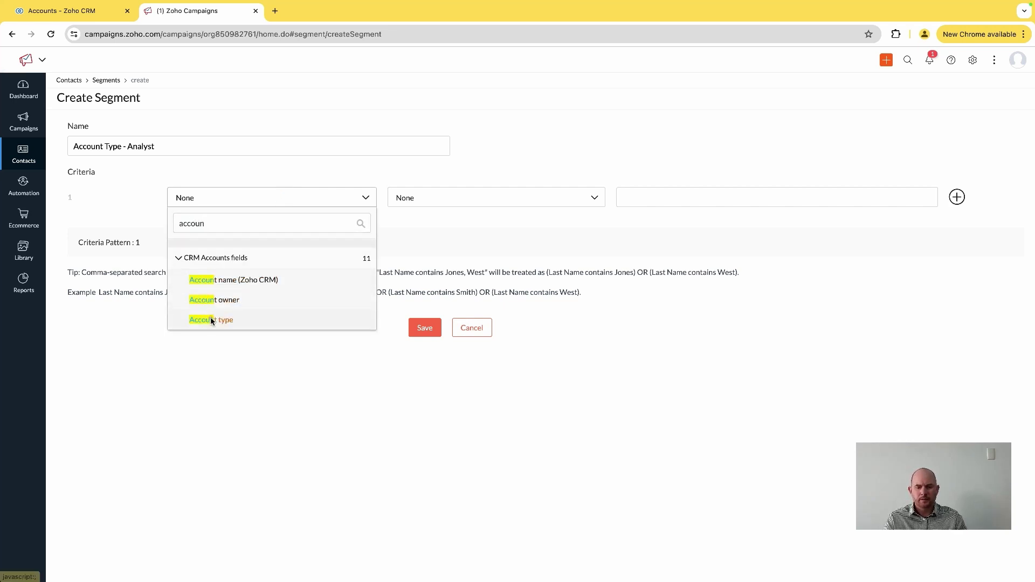
pyautogui.click(211, 320)
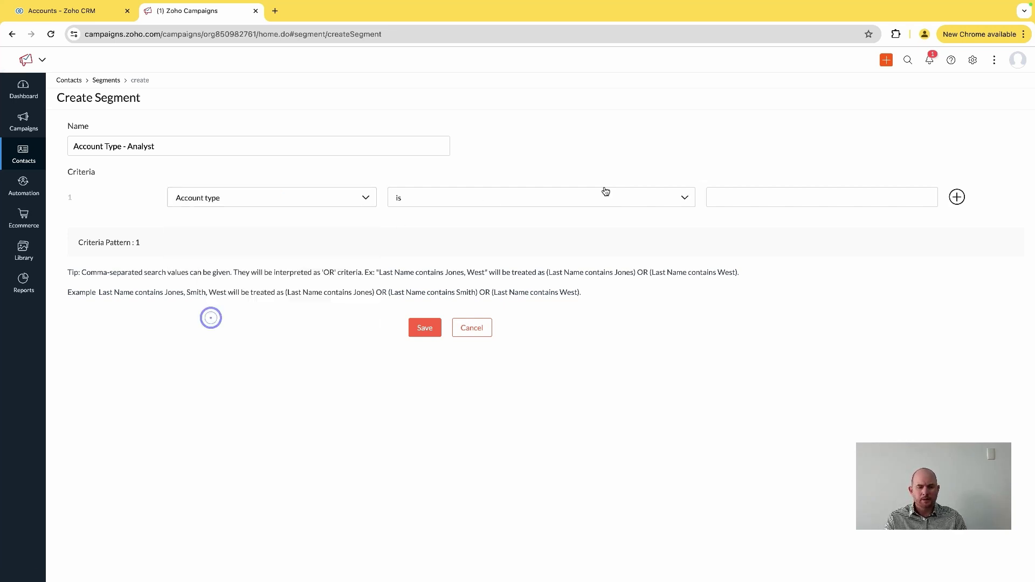
pyautogui.click(716, 195)
pyautogui.write('Analyst')
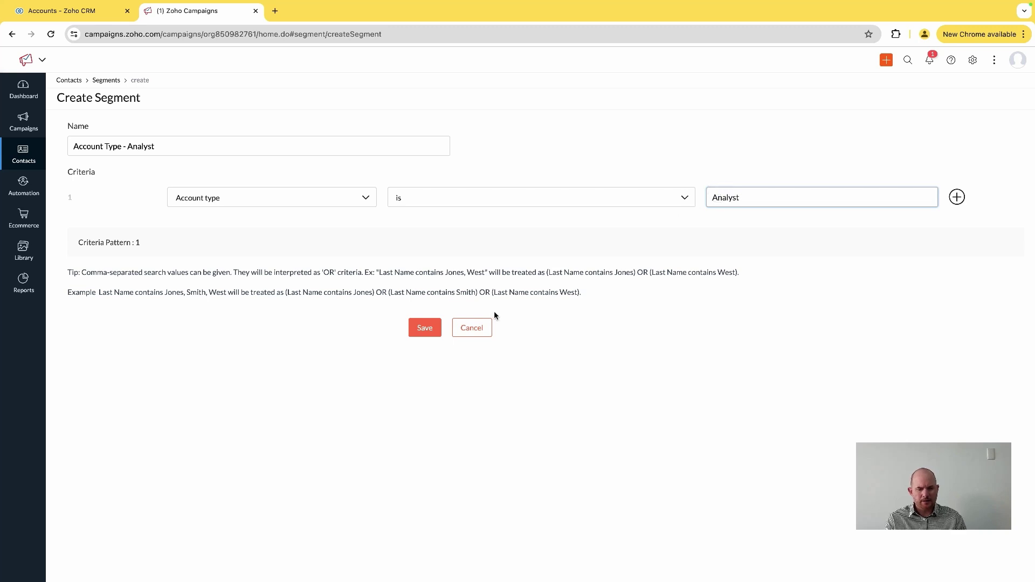
pyautogui.click(434, 328)
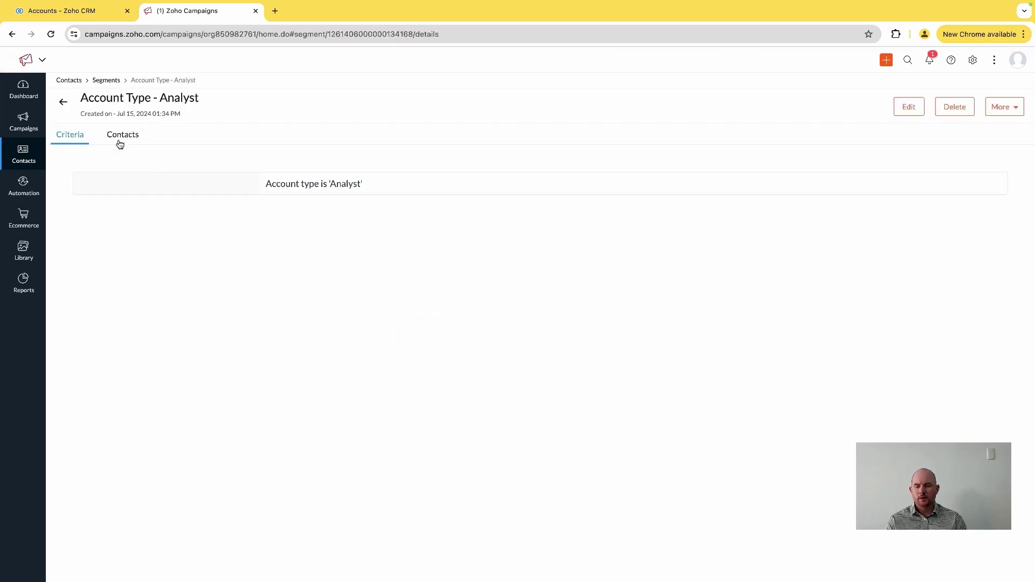
# Show the segment's Contacts tab listing the two Analyst contacts.
pyautogui.click(120, 142)
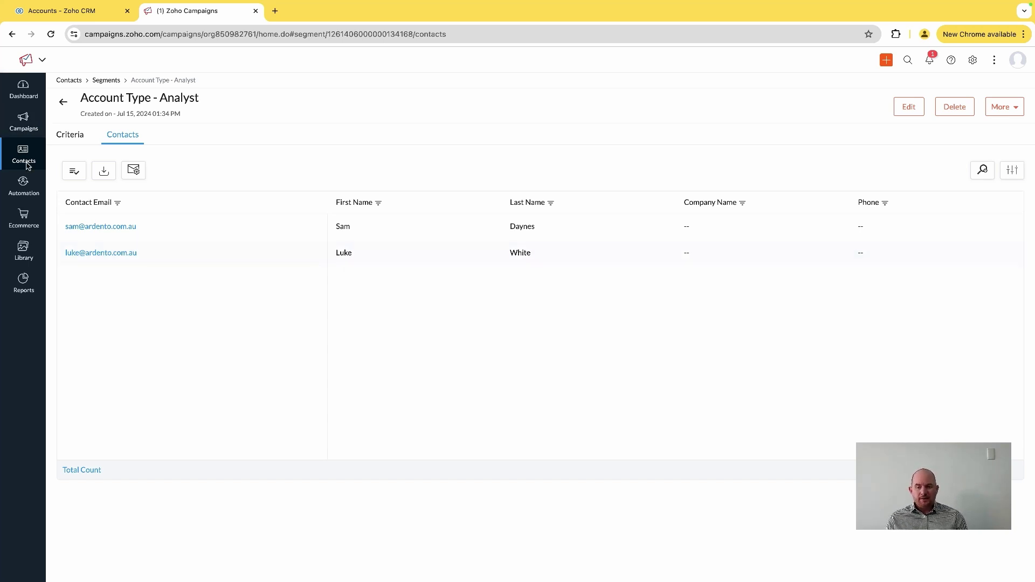
pyautogui.moveTo(29, 164)
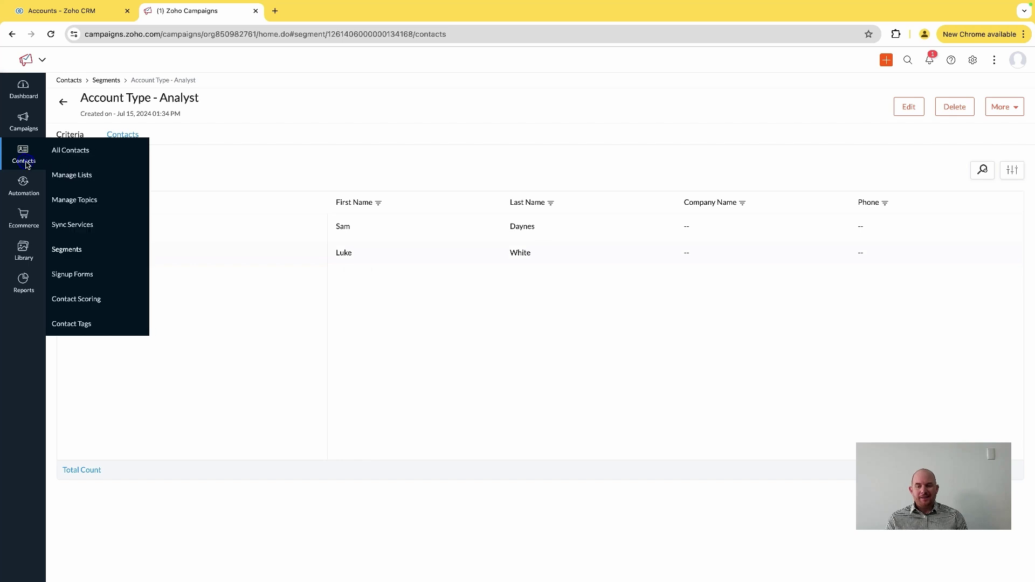
# Open Sync Services and view Zoho CRM's active syncs, with Contacts listed as Active.
pyautogui.click(90, 226)
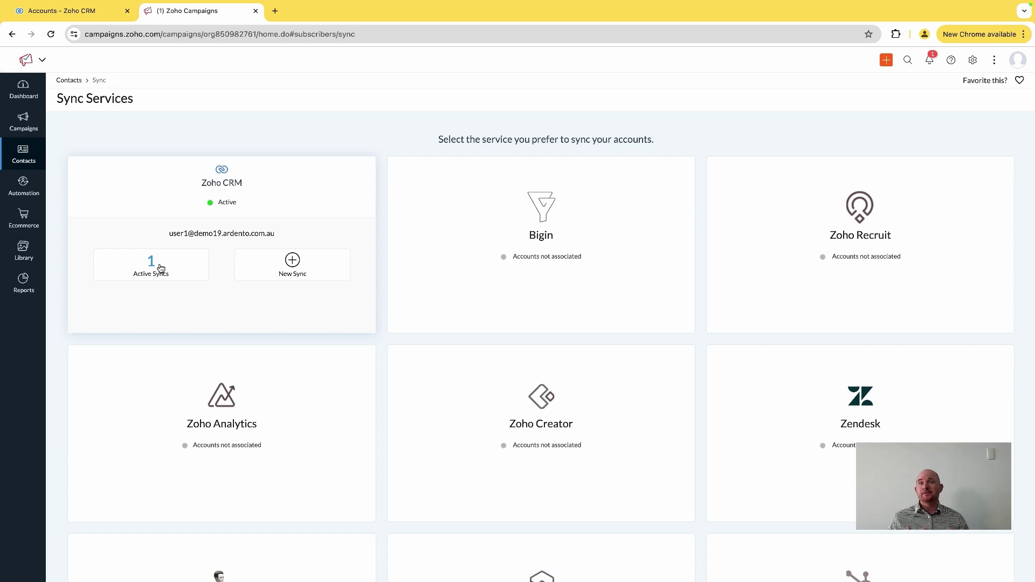
pyautogui.click(160, 267)
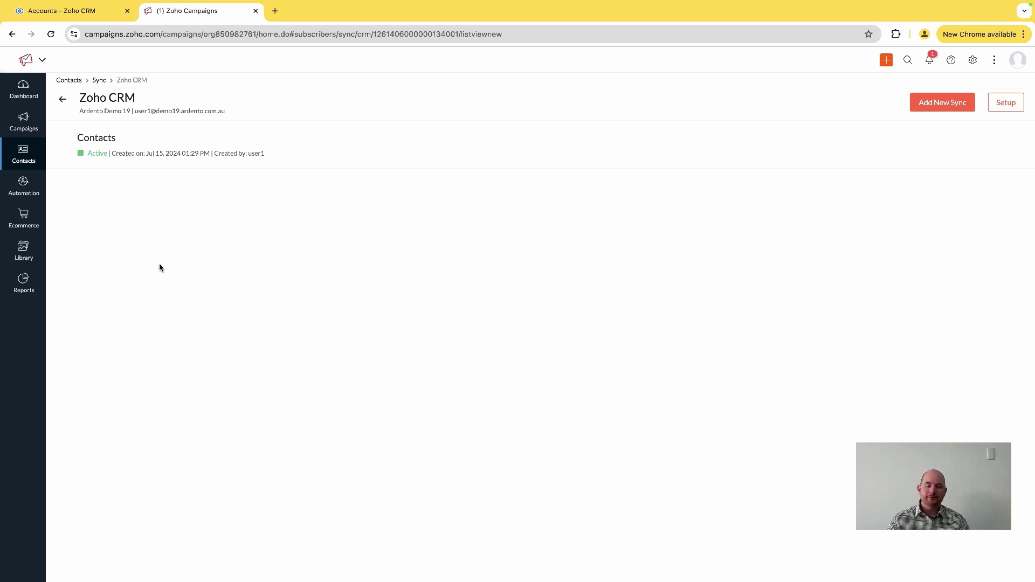
pyautogui.moveTo(675, 1)
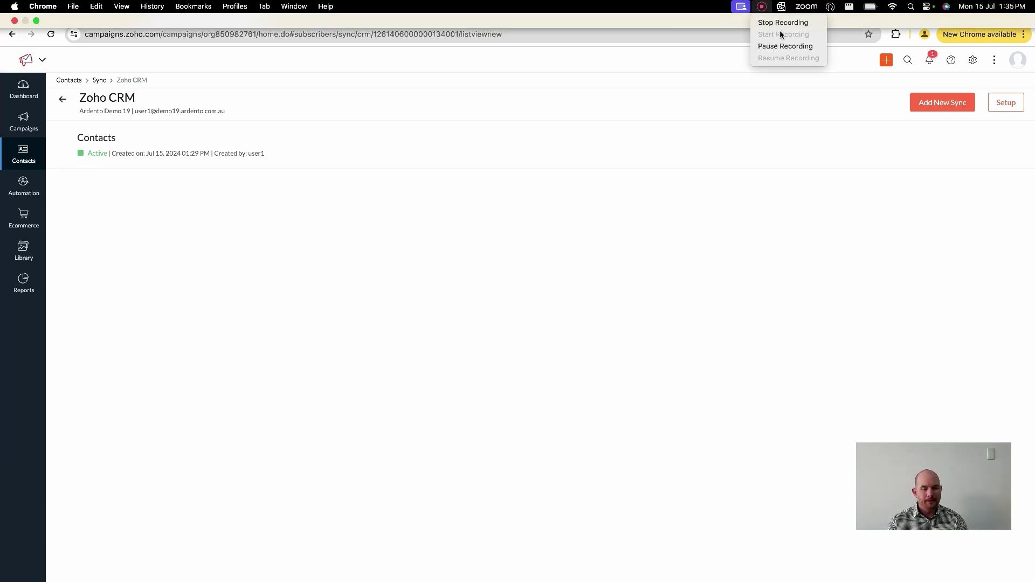